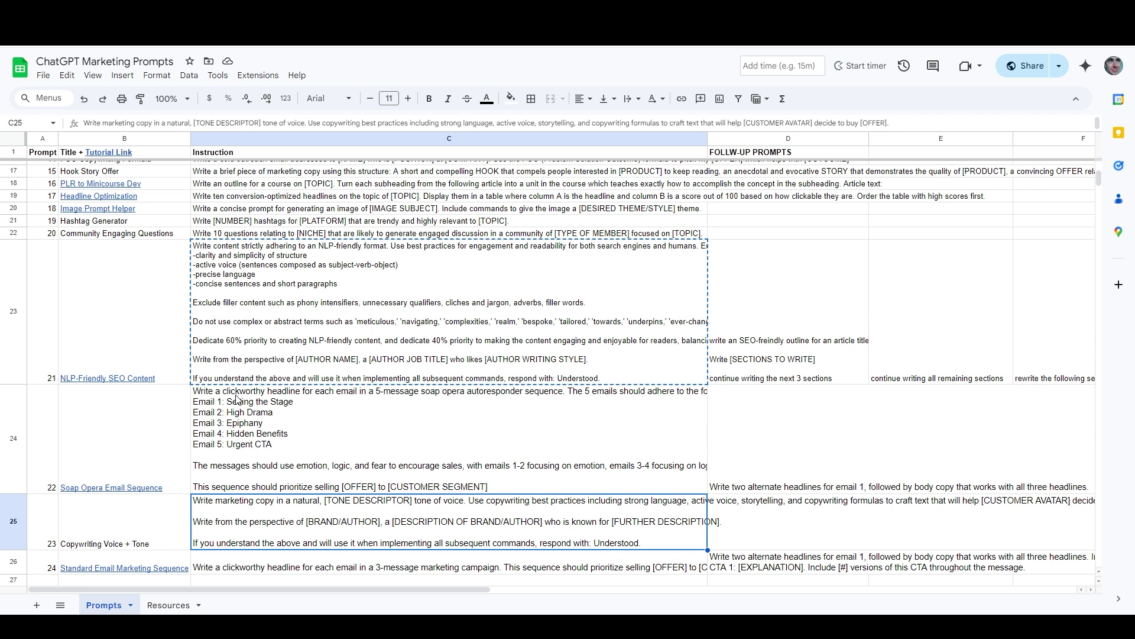
# Step: Inspect the Copywriting Voice + Tone prompt and the NLP-Friendly SEO Content tutorial link preview
pyautogui.click(111, 534)
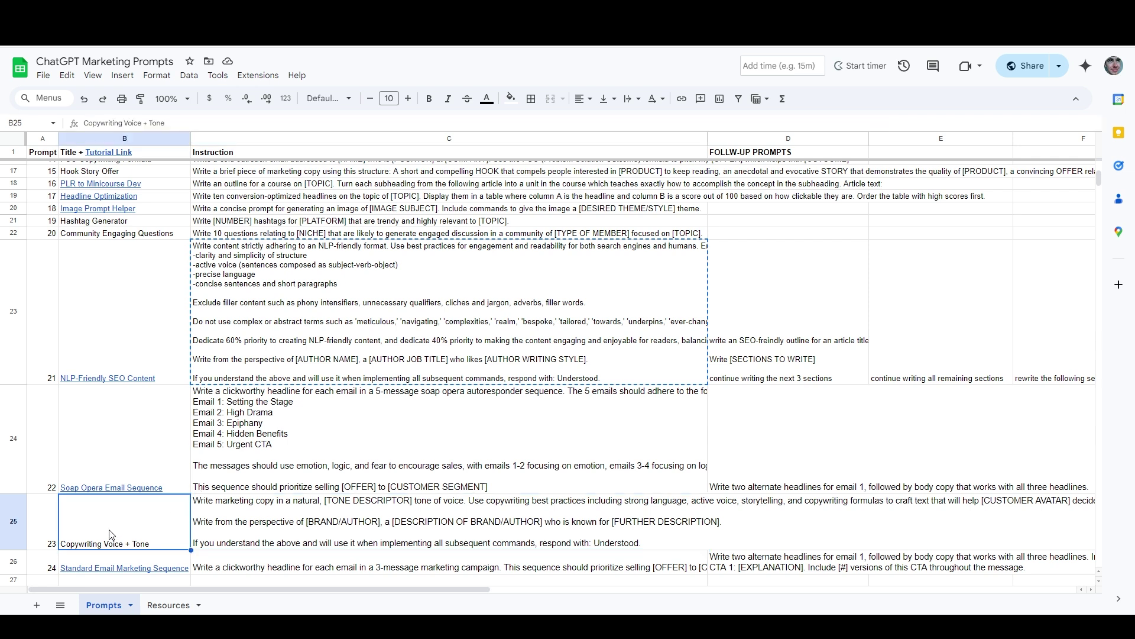
pyautogui.click(125, 295)
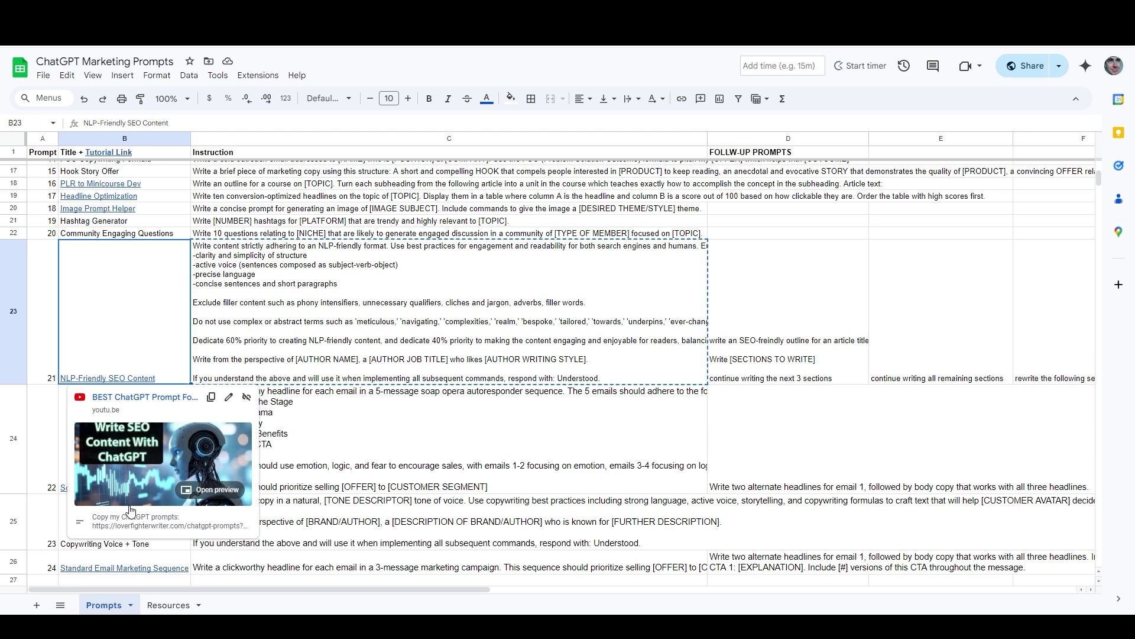
pyautogui.click(146, 548)
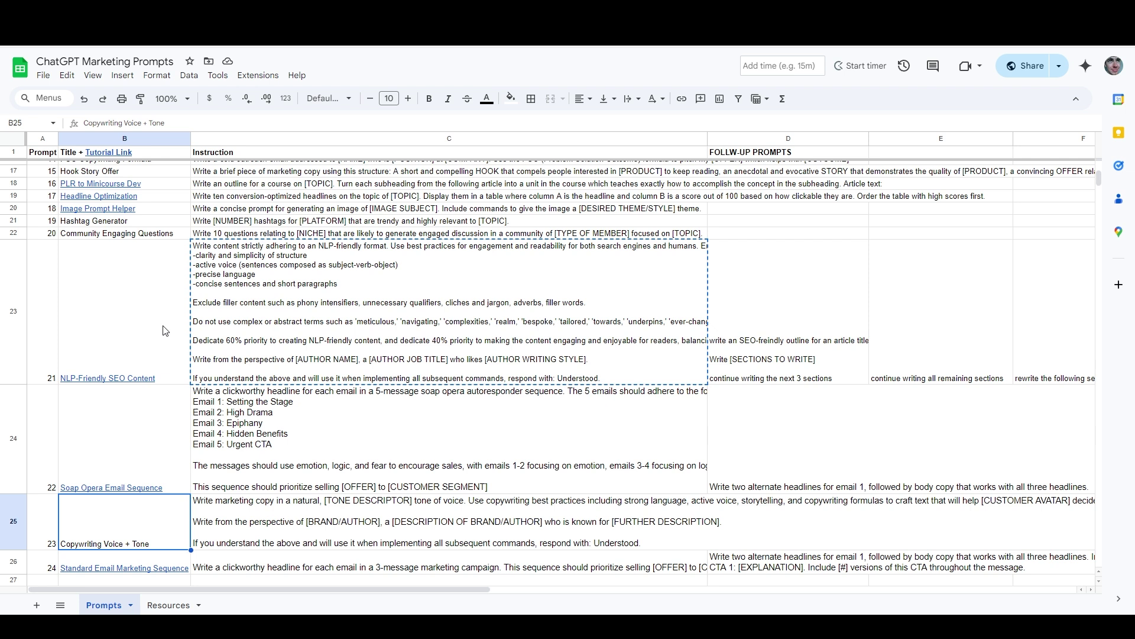
pyautogui.moveTo(165, 331)
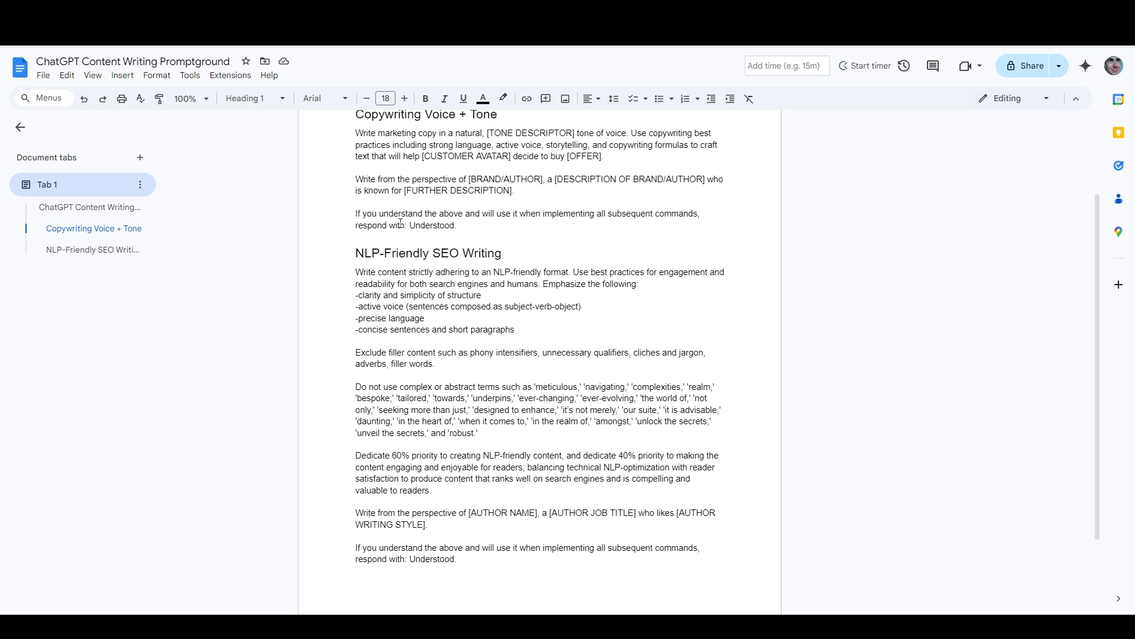
# Step: Insert a blank line after the [OFFER] paragraph of the Copywriting Voice + Tone prompt
pyautogui.click(385, 168)
pyautogui.press('Return')
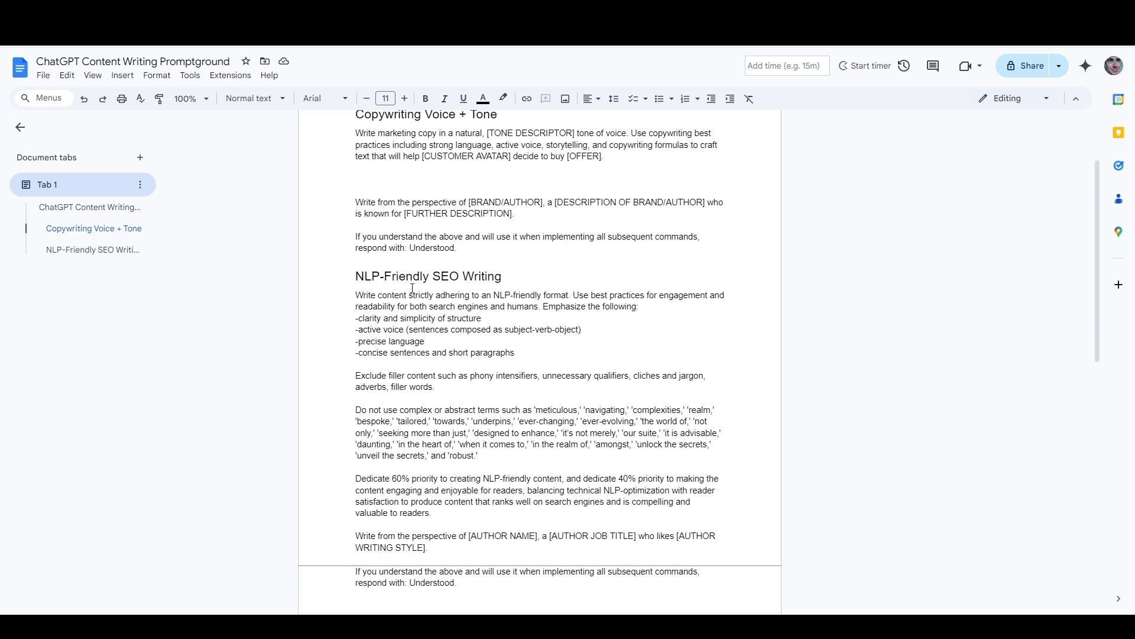
# Step: Paste the SEO readability guidelines under the copywriting paragraph, replacing 'both search engines' with 'artificial intelligence'
pyautogui.moveTo(573, 295); pyautogui.dragTo(443, 520)
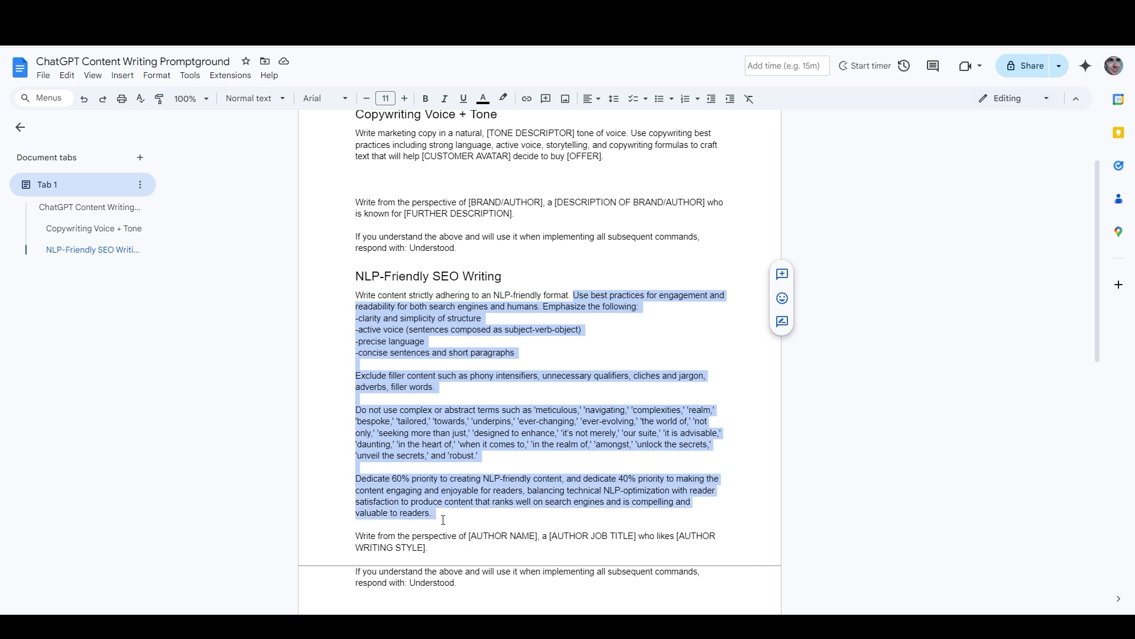
pyautogui.hotkey('ctrl', 'c')
pyautogui.click(537, 177)
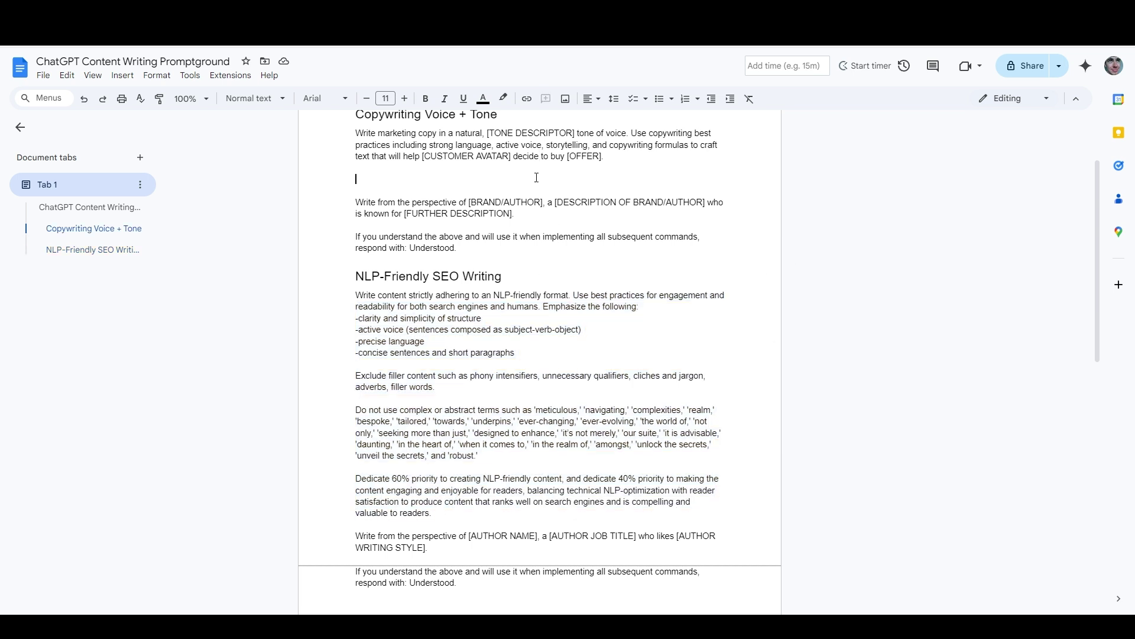
pyautogui.hotkey('ctrl', 'v')
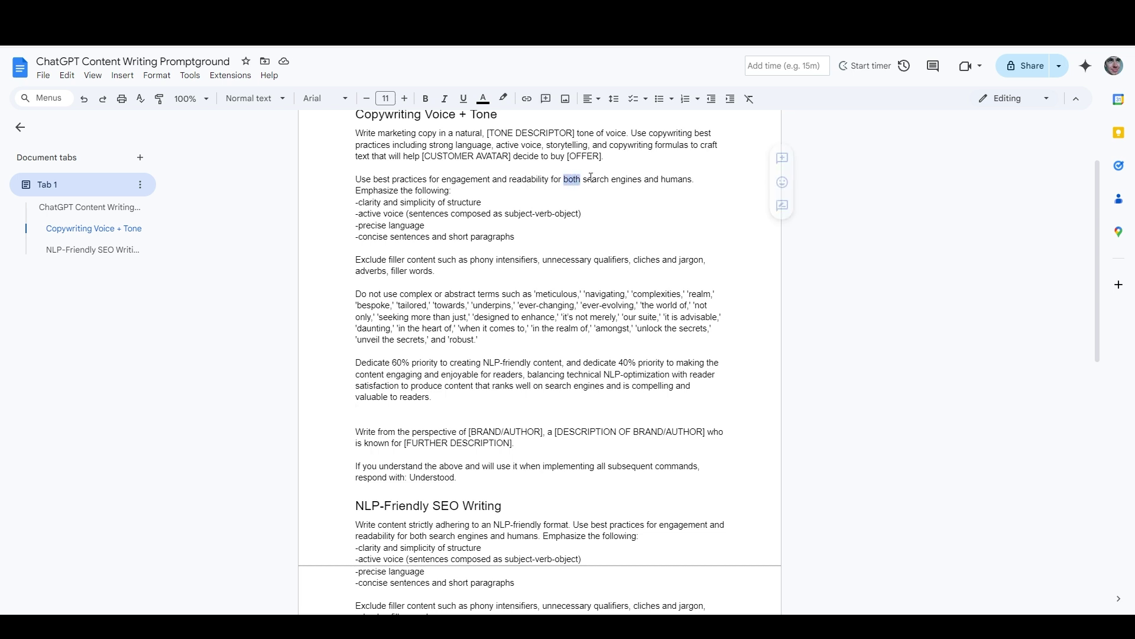
pyautogui.moveTo(591, 177); pyautogui.dragTo(641, 175)
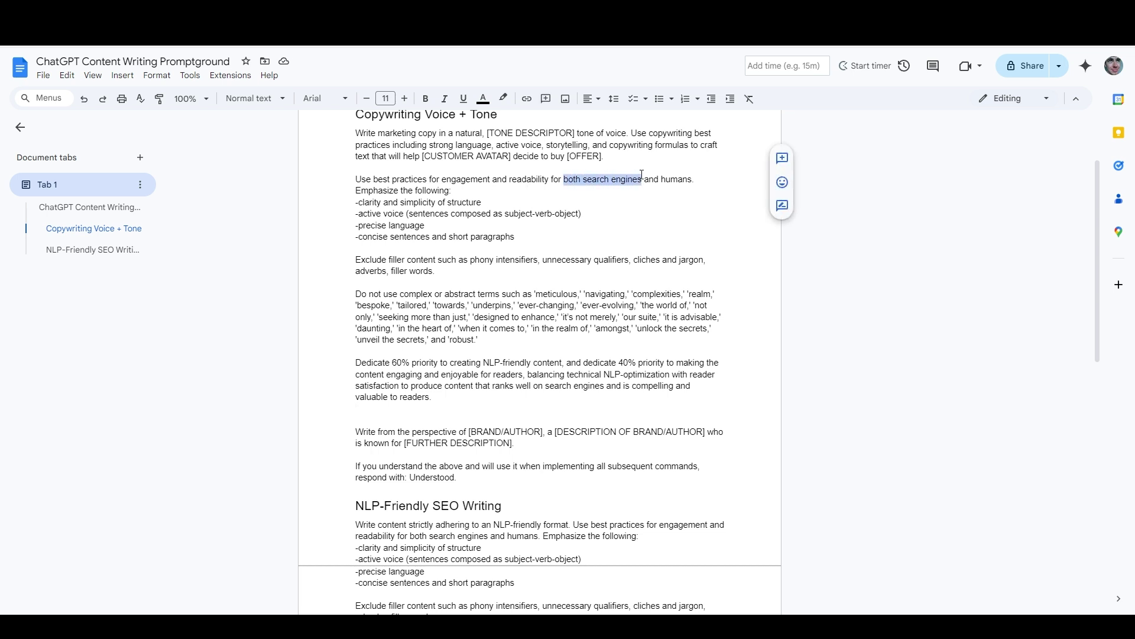
pyautogui.write('artificial int')
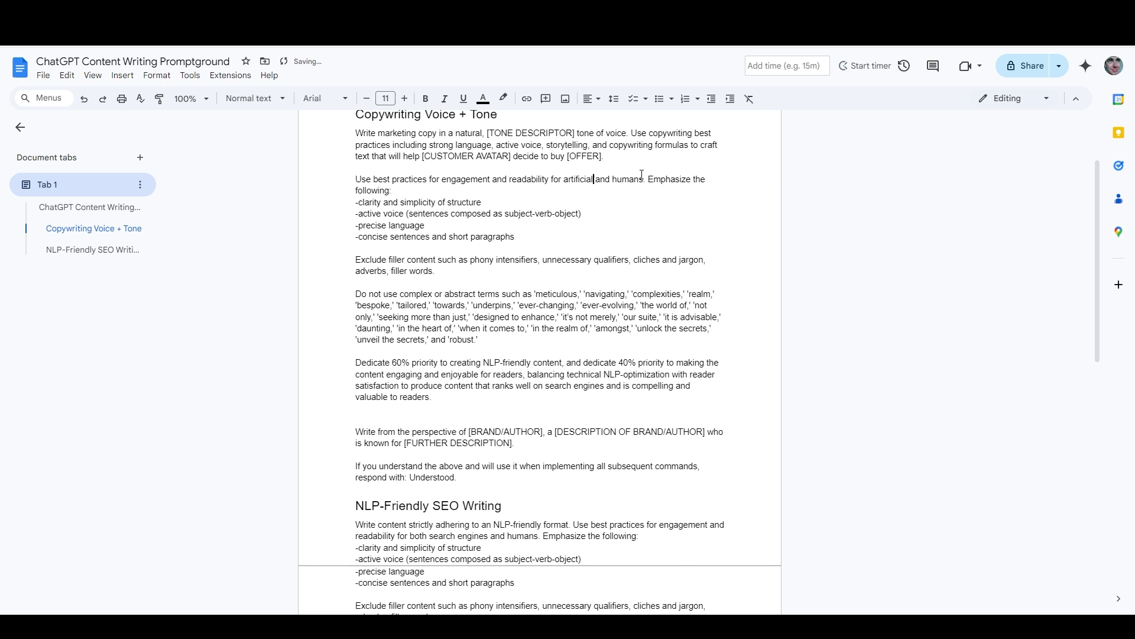
pyautogui.write('elligence')
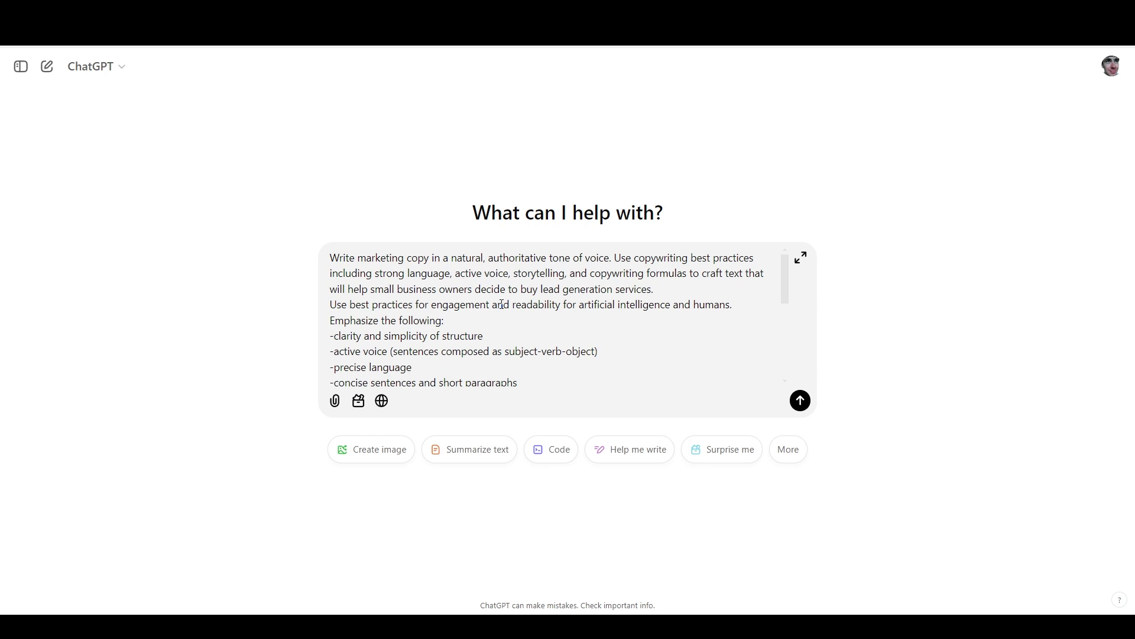
# Step: Send the merged tone-of-voice prompt to ChatGPT
pyautogui.press('Return')
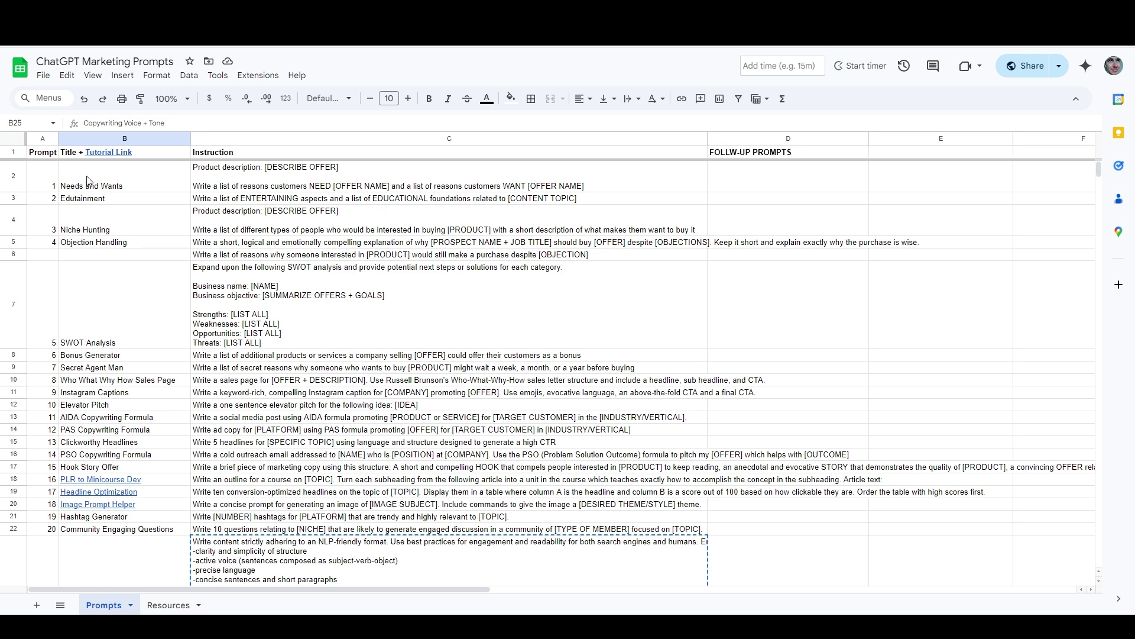
# Step: Send the Needs and Wants prompt for a Digital Web Assistant and review the NEED and WANT reasons
pyautogui.click(299, 179)
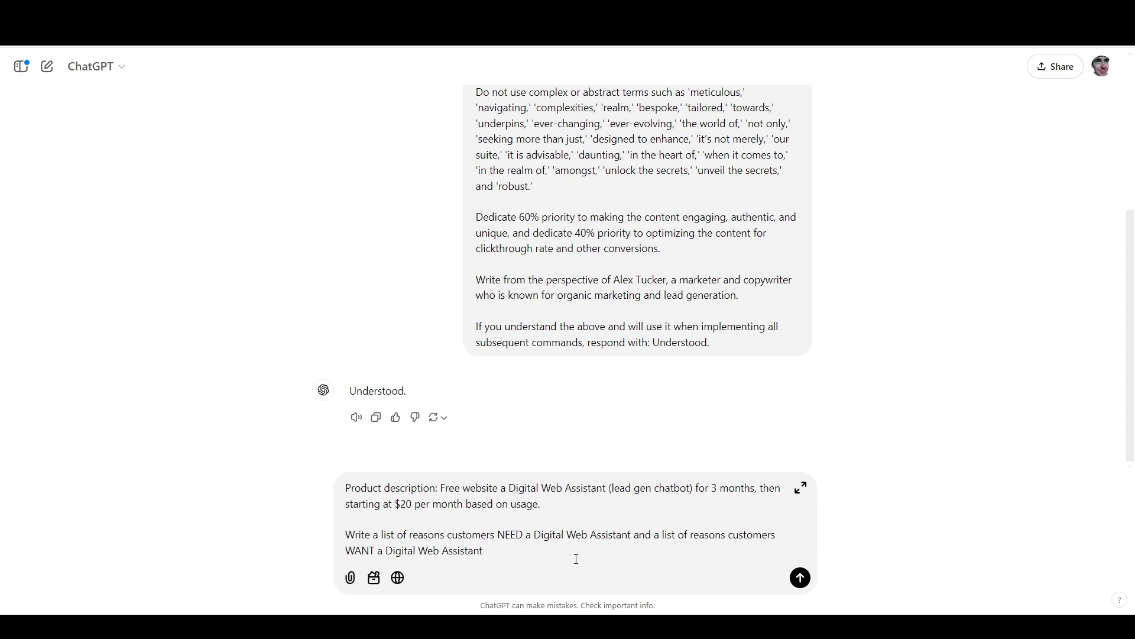
pyautogui.press('Return')
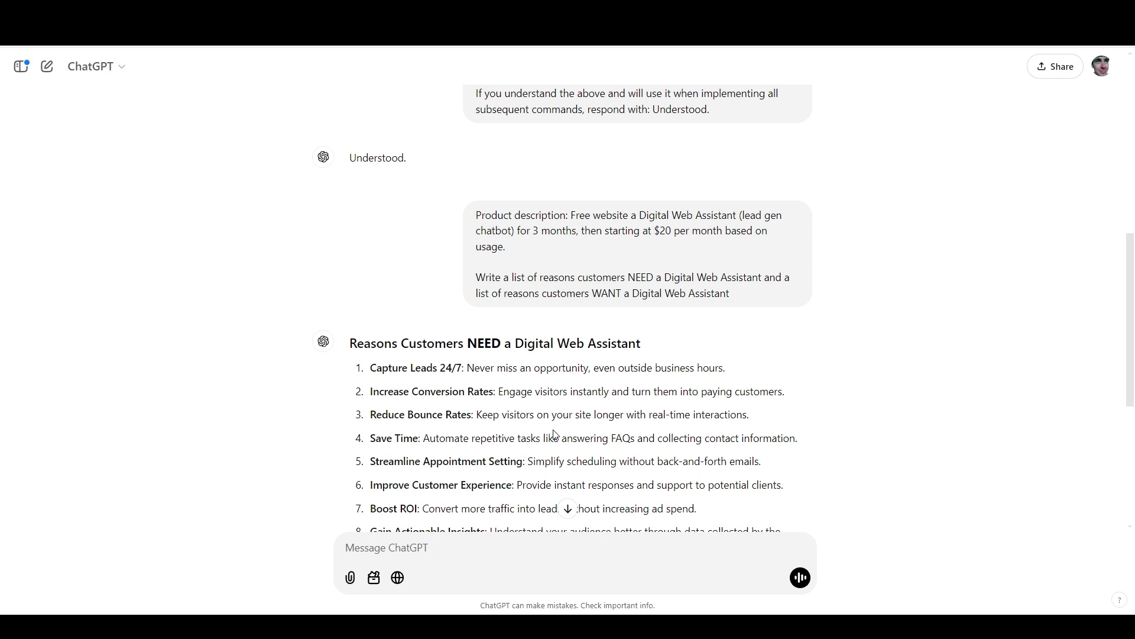
pyautogui.scroll(-1, 555, 431)
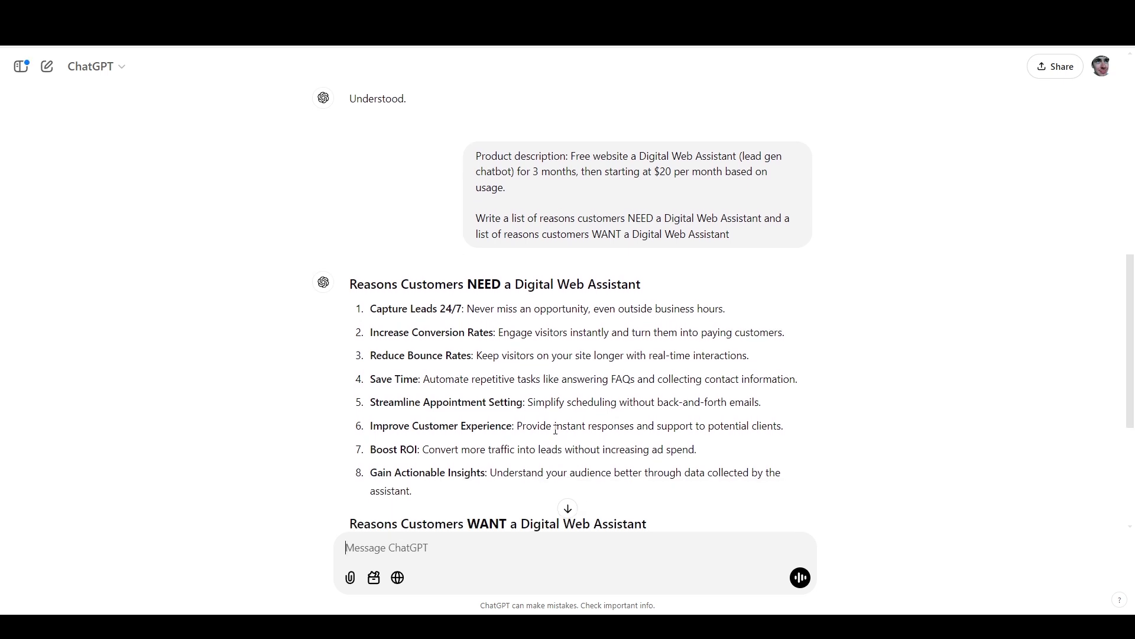
pyautogui.scroll(-4, 555, 430)
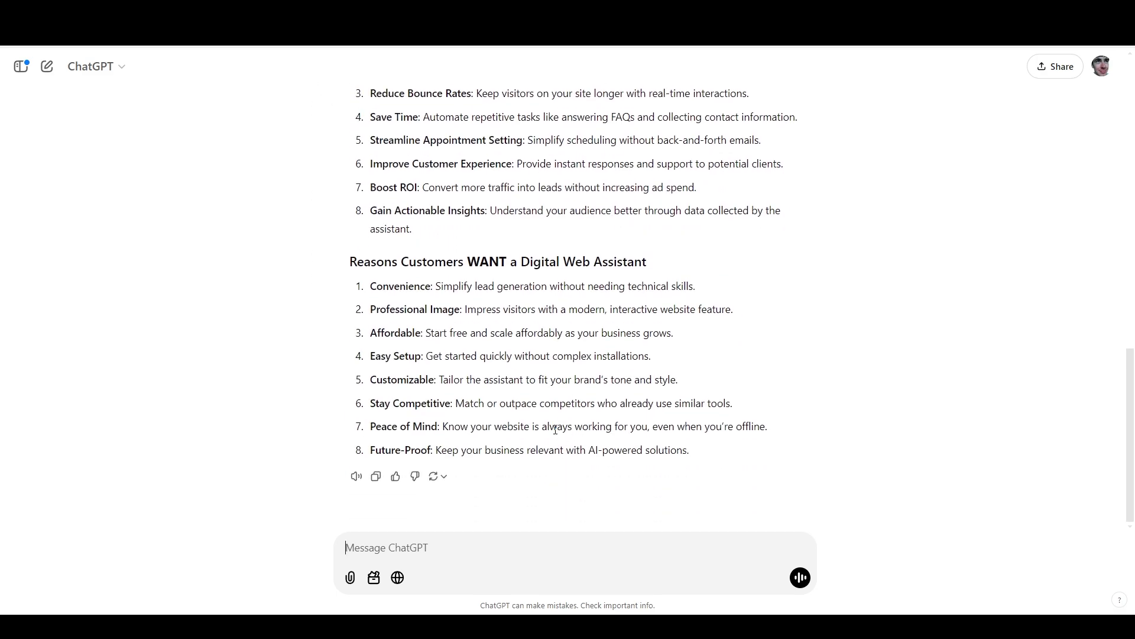
pyautogui.hotkey('alt', 'Tab')
# Step: Paste the Edutainment prompt into ChatGPT with the topic 'increasing conversion rates without technical skills'
pyautogui.click(221, 204)
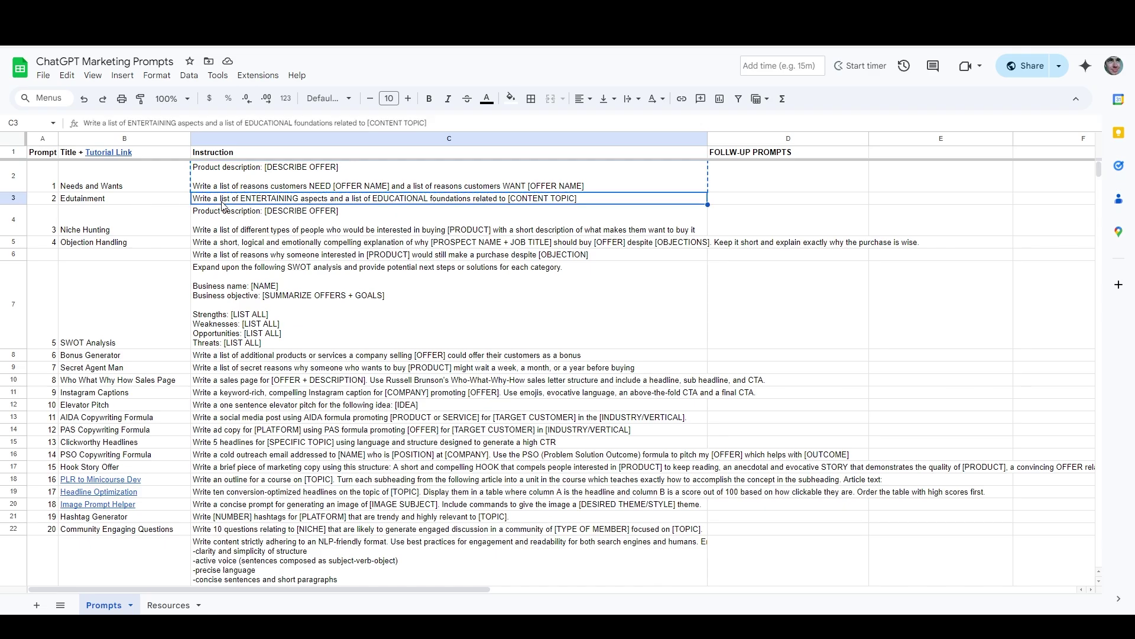
pyautogui.hotkey('ctrl', 'c')
pyautogui.hotkey('alt', 'Tab')
pyautogui.hotkey('ctrl', 'v')
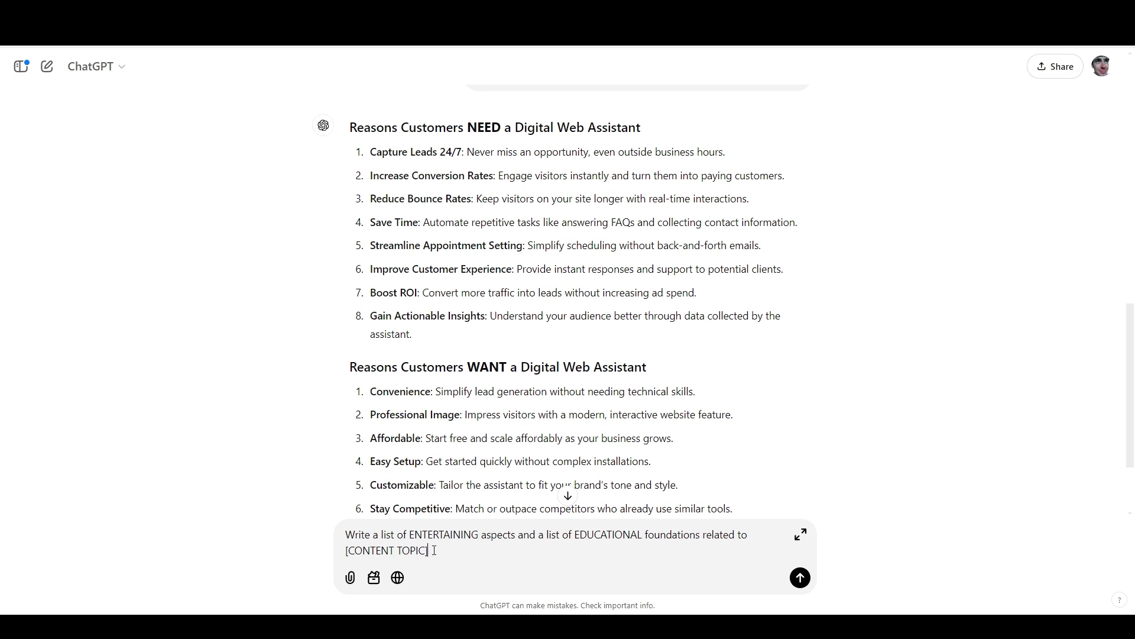
pyautogui.scroll(-2, 393, 441)
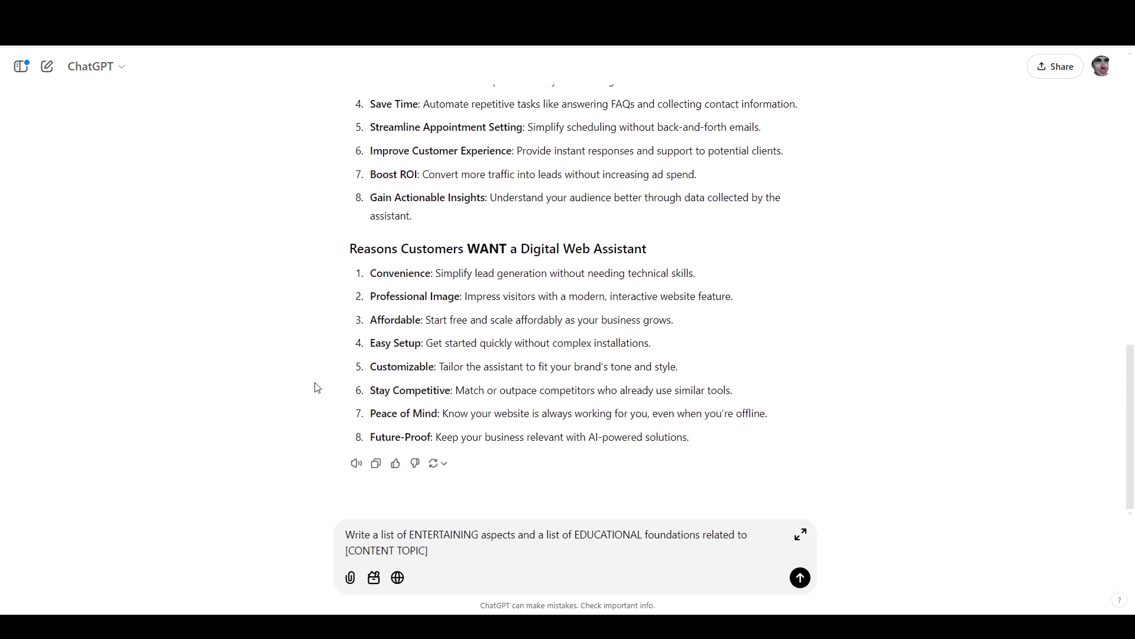
pyautogui.hotkey('ctrl', 'v')
pyautogui.scroll(1, 278, 178)
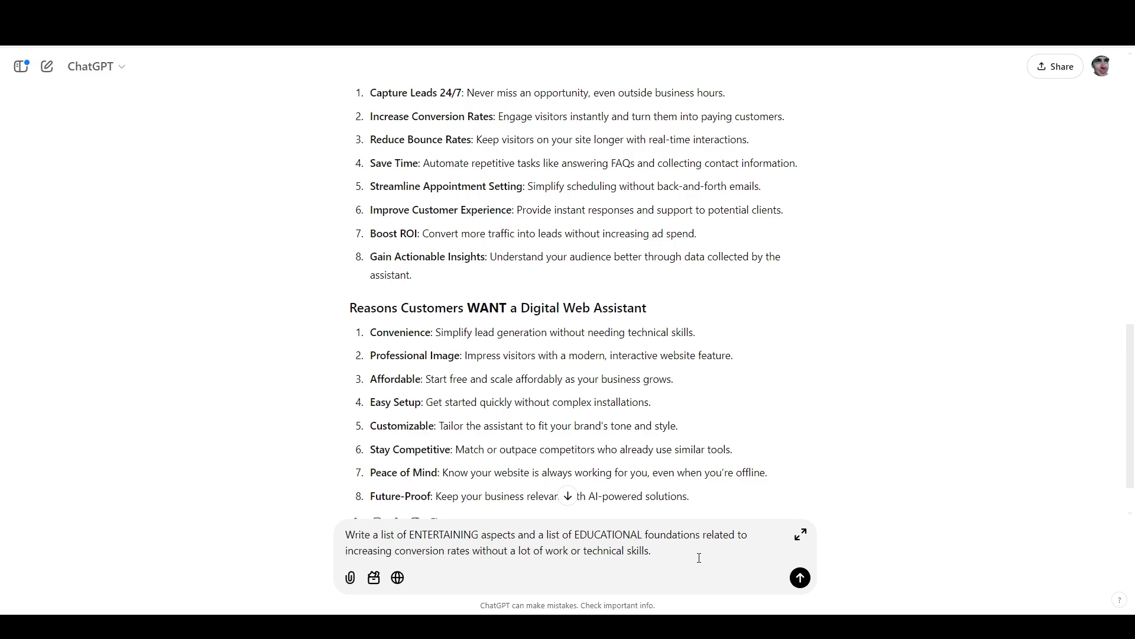
pyautogui.hotkey('ctrl', 'Tab')
# Step: Send the Instagram Captions prompt for Digital Web Assistant chatbots to ChatGPT
pyautogui.click(228, 398)
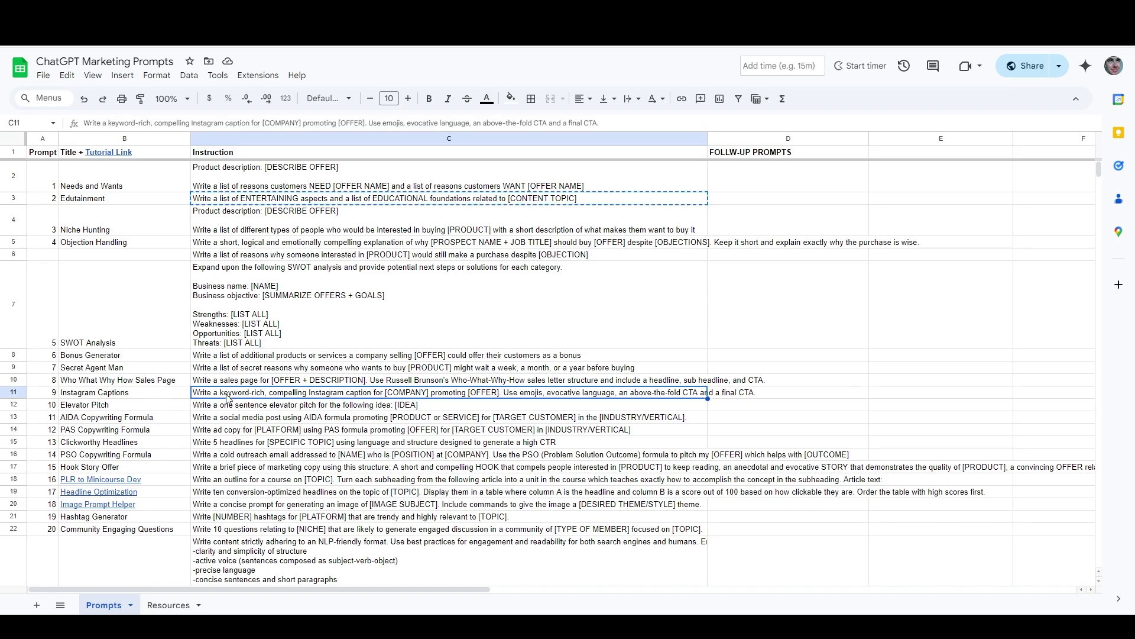
pyautogui.hotkey('ctrl', 'c')
pyautogui.hotkey('ctrl', 'Tab')
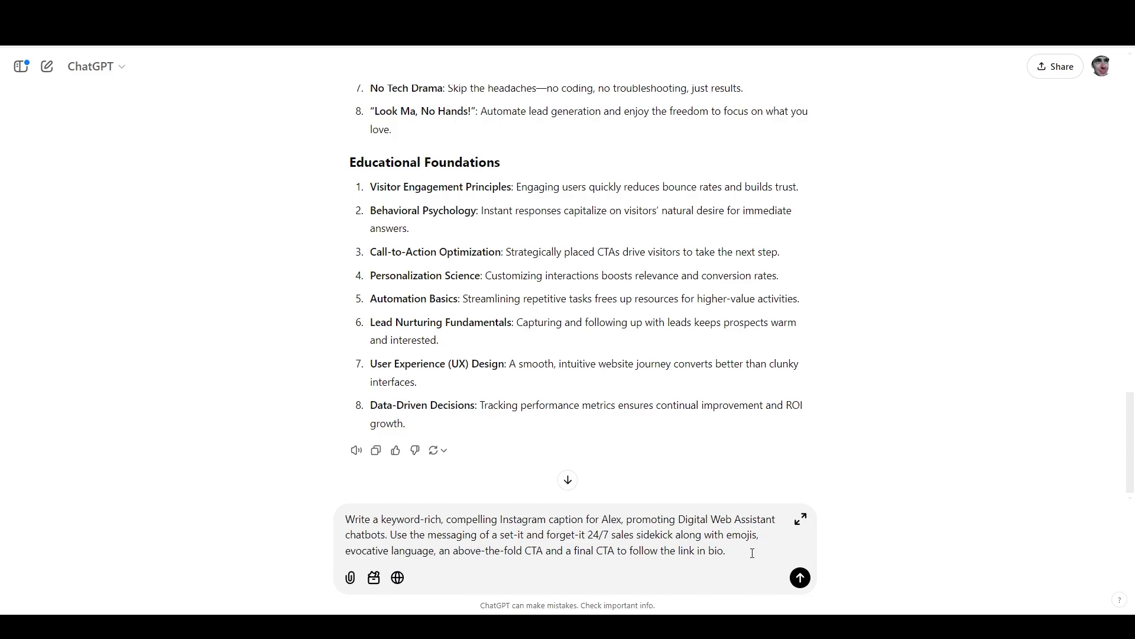
pyautogui.scroll(4, 567, 355)
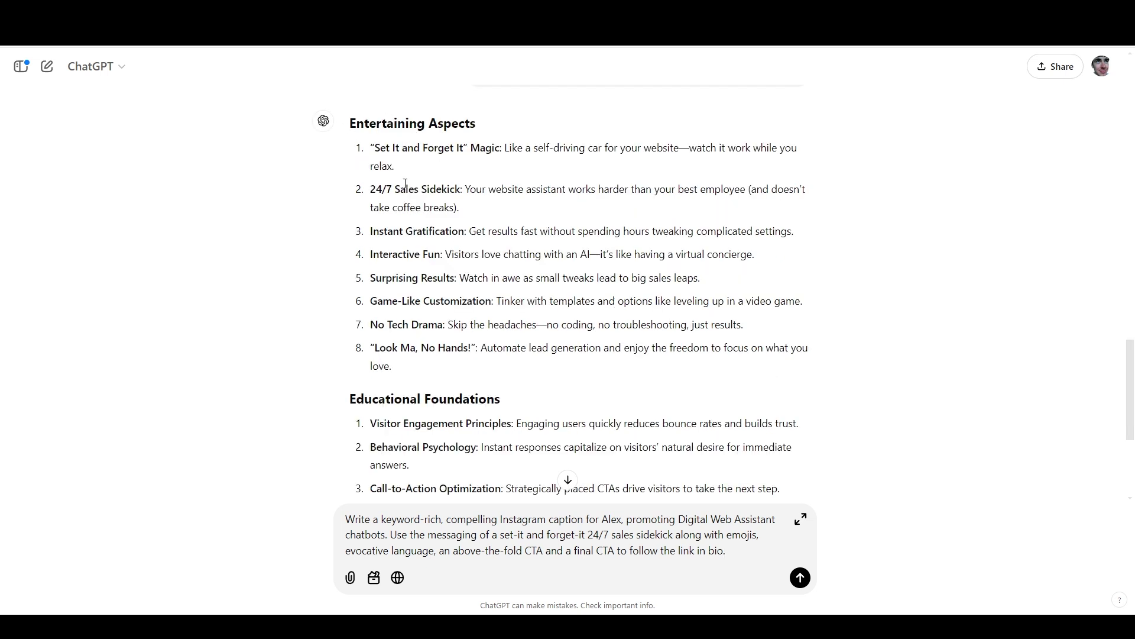
pyautogui.scroll(-4, 414, 236)
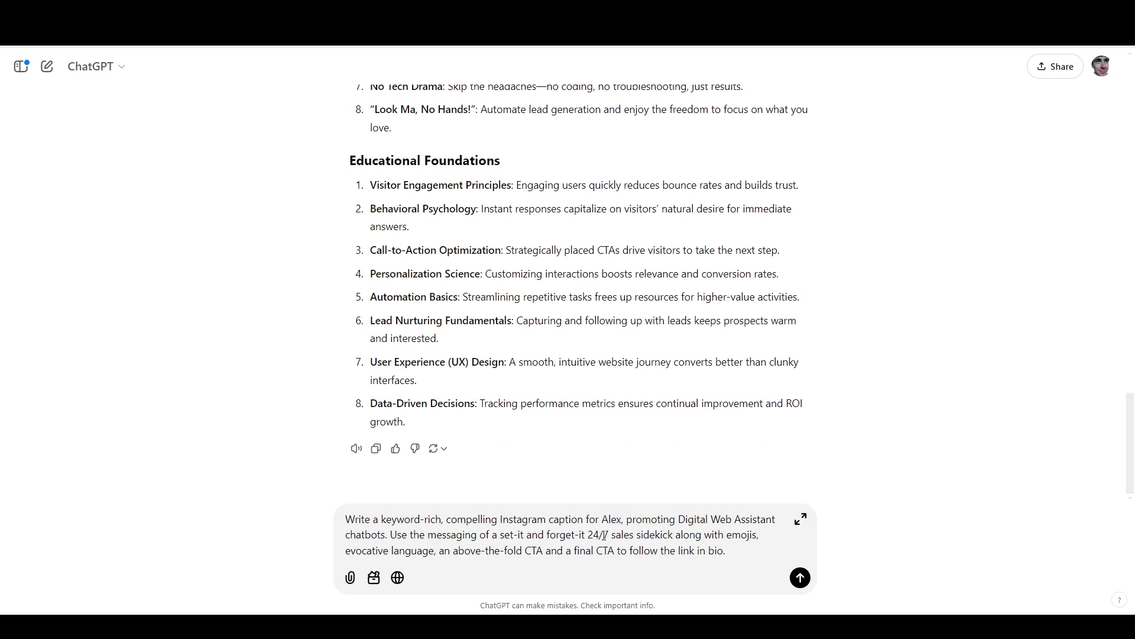
pyautogui.press('Return')
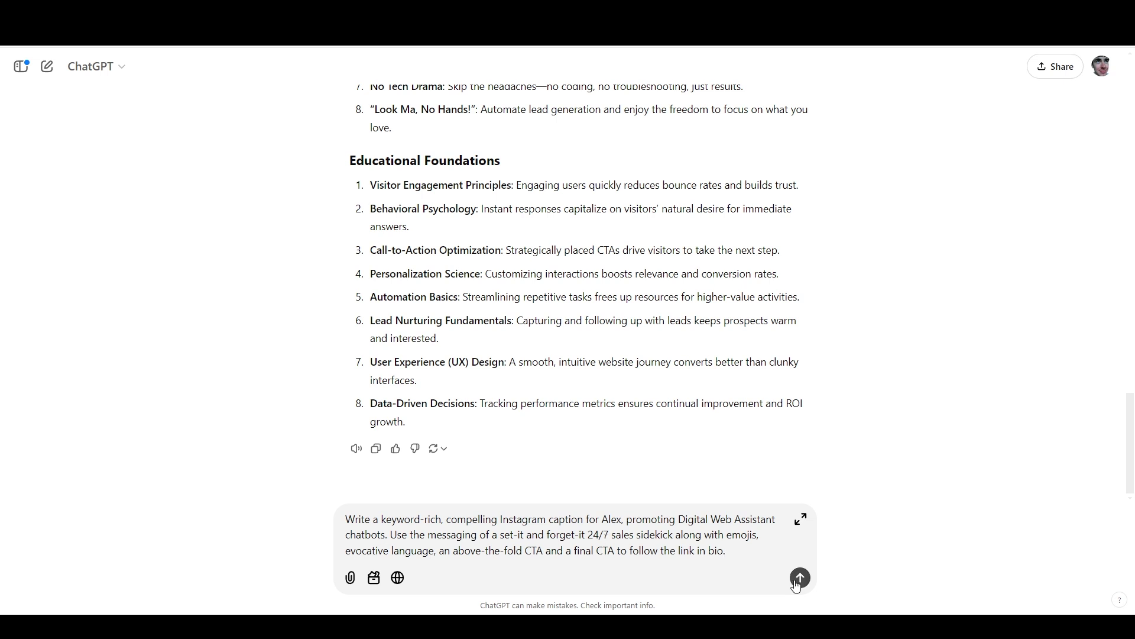